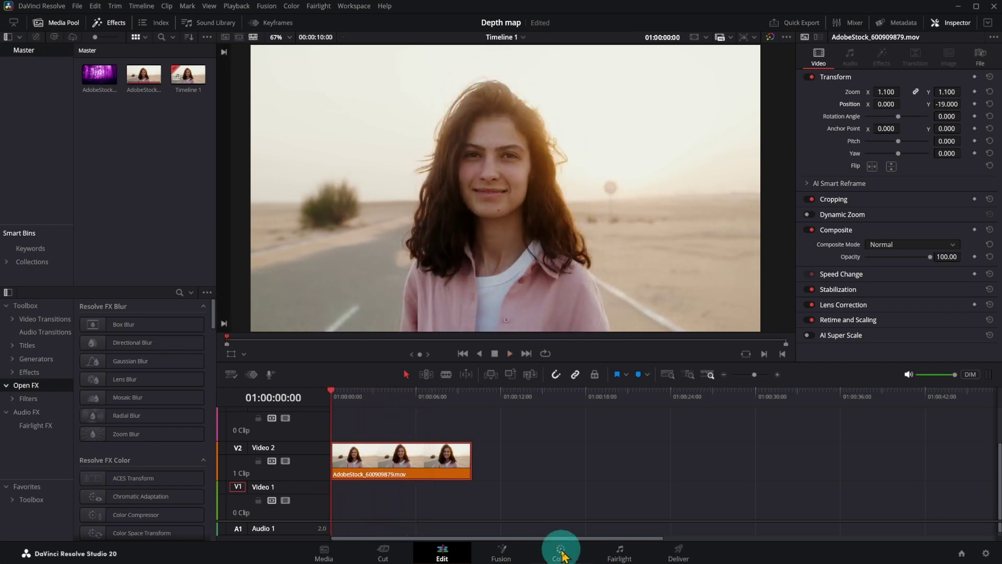
# On the woman's clip, show the node graph and Effects Library, and search 'dep' for Depth Map
pyautogui.click(561, 553)
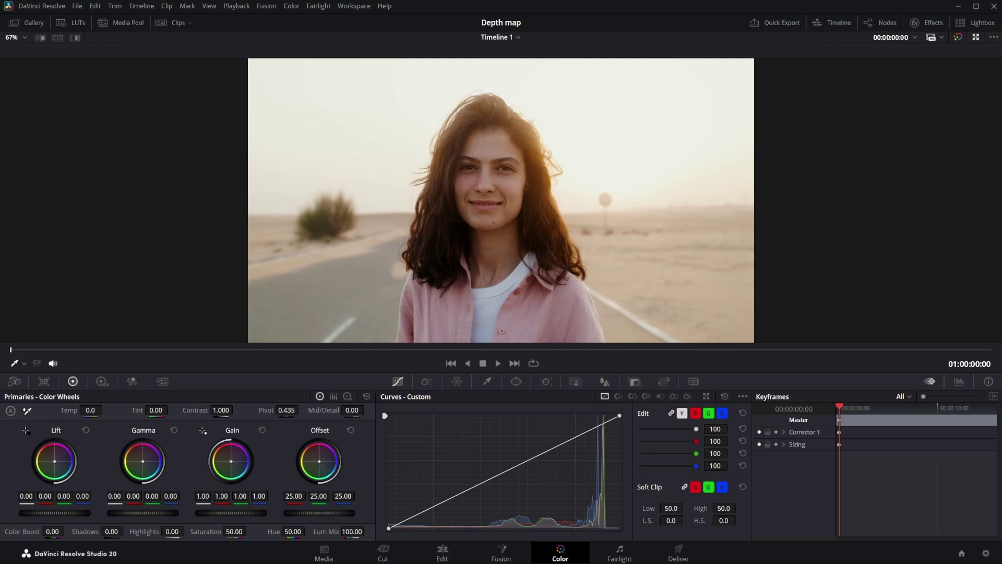
pyautogui.click(886, 25)
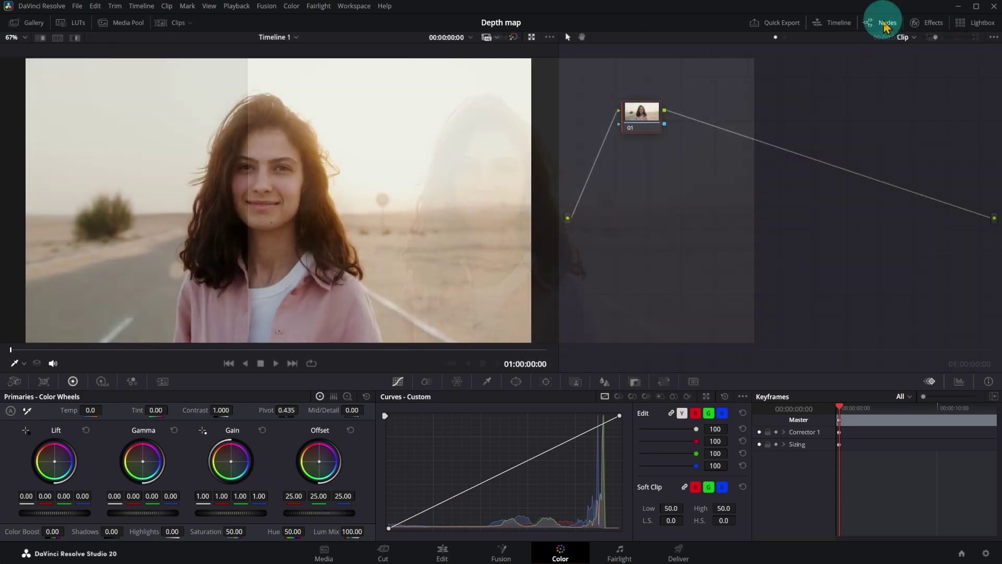
pyautogui.click(931, 24)
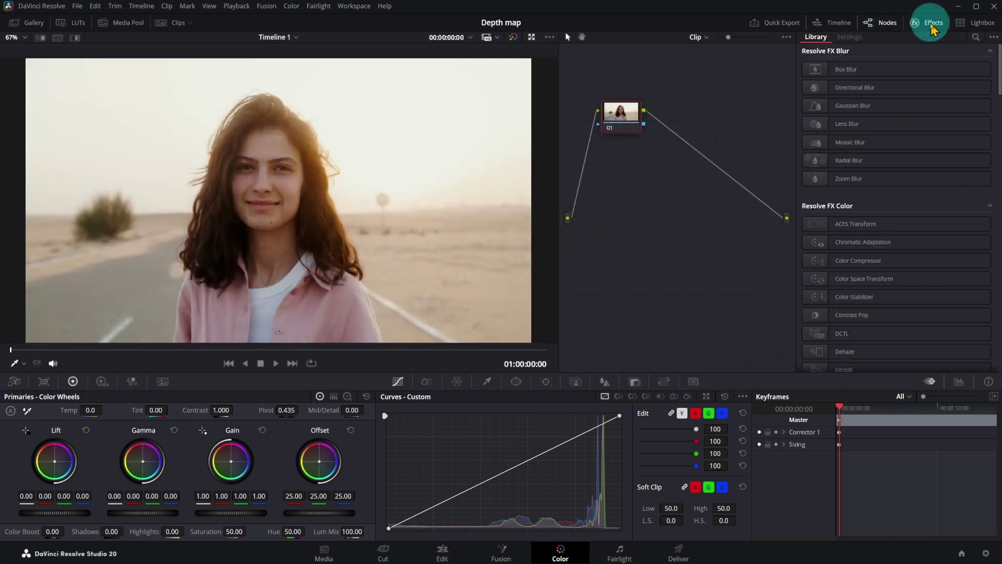
pyautogui.click(975, 38)
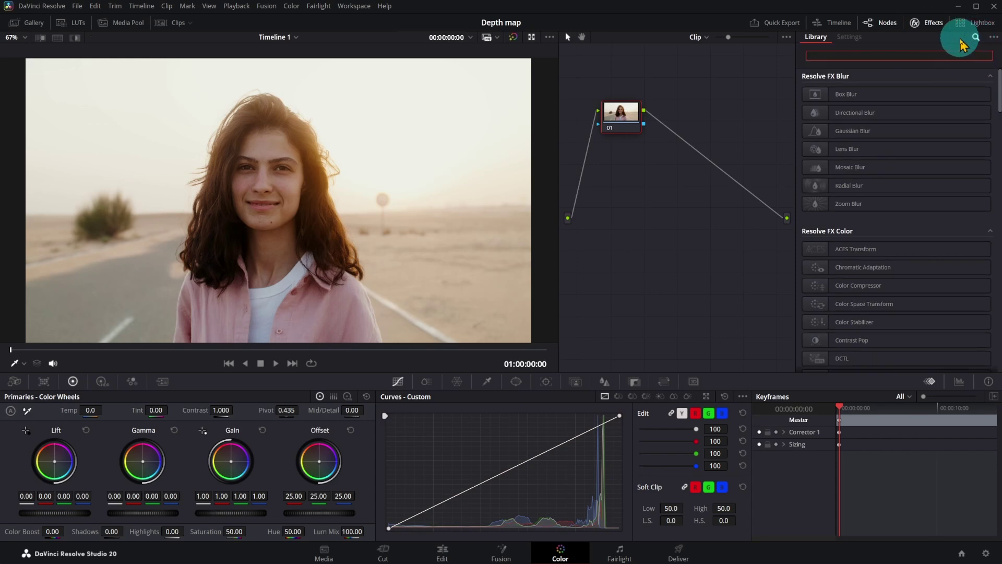
pyautogui.write('dep')
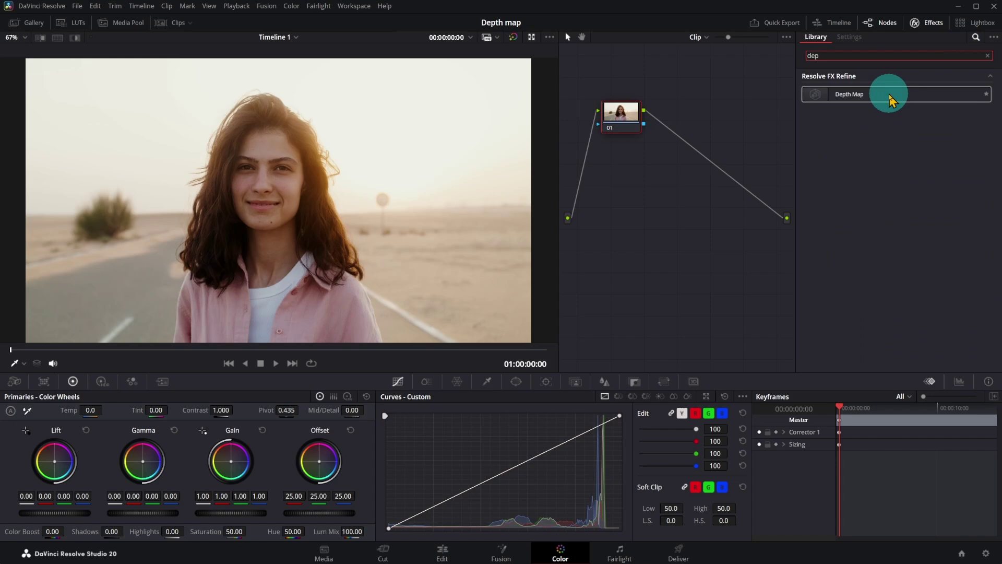
# Add Depth Map as a new node after node 01 and expand its map level adjustments
pyautogui.moveTo(890, 98); pyautogui.dragTo(697, 116)
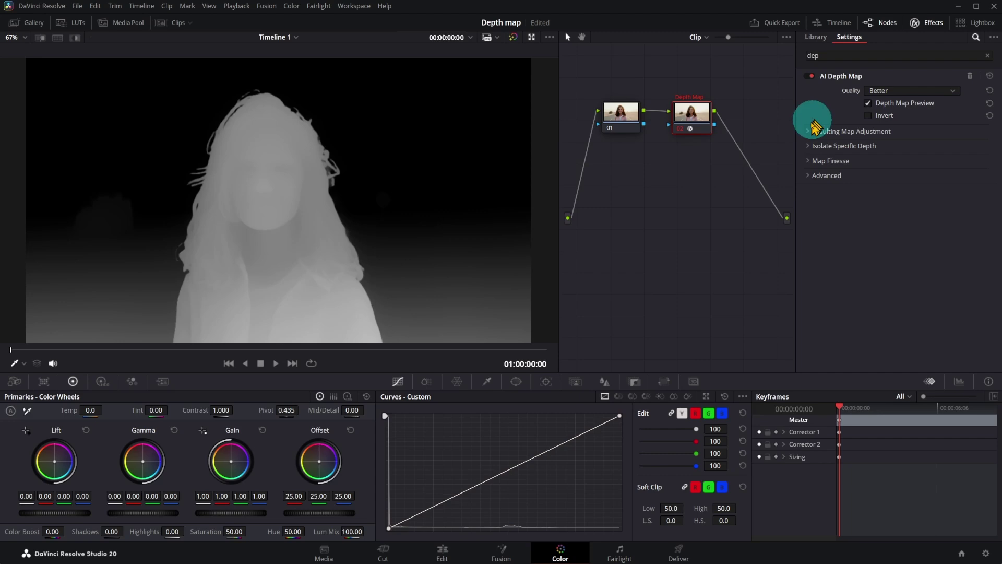
pyautogui.click(808, 134)
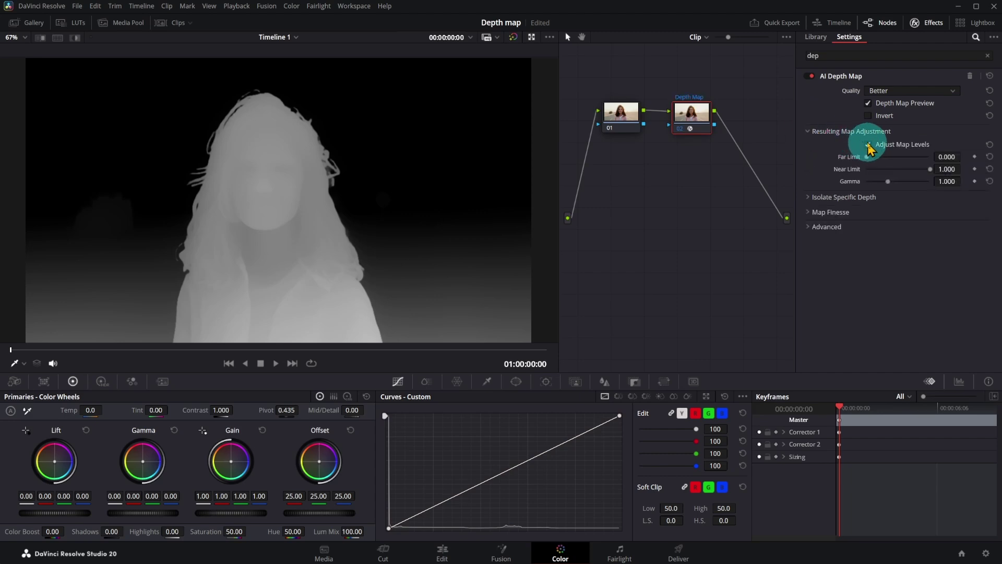
# Set Depth Map Far Limit 0.341 and Near Limit 0.372, and raise Map Finesse Post-Filter
pyautogui.click(811, 101)
pyautogui.click(867, 158)
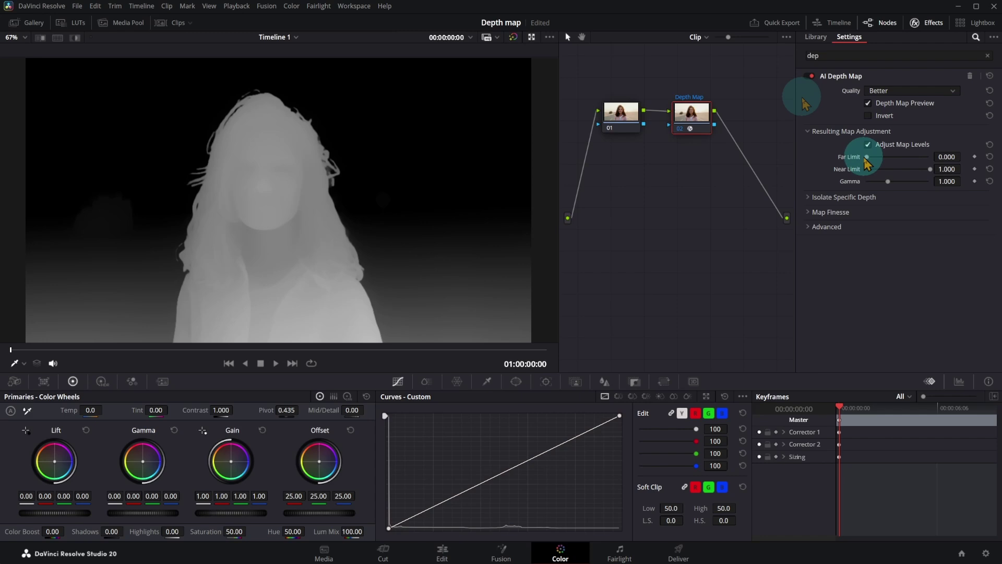
pyautogui.moveTo(872, 163); pyautogui.dragTo(890, 165)
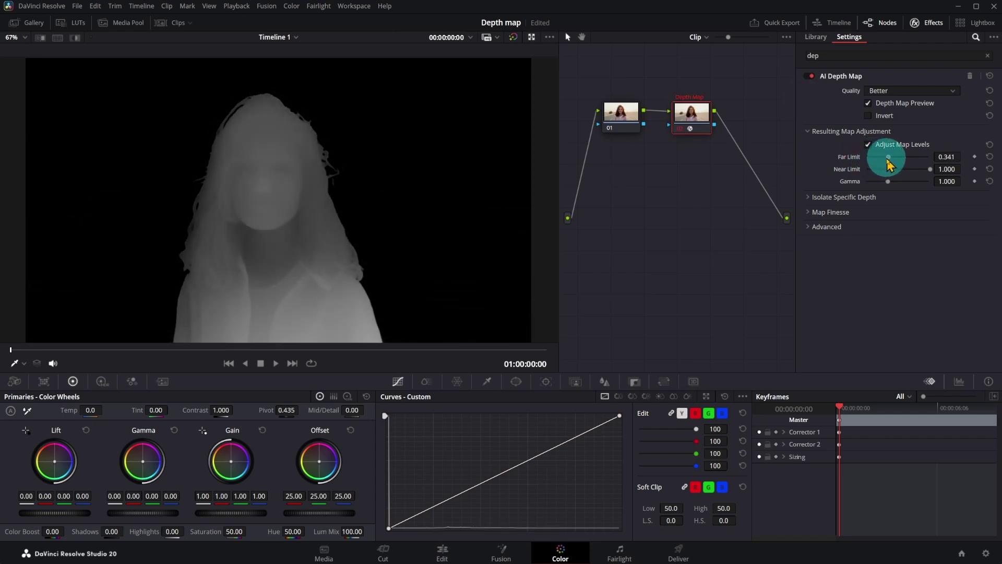
pyautogui.click(937, 167)
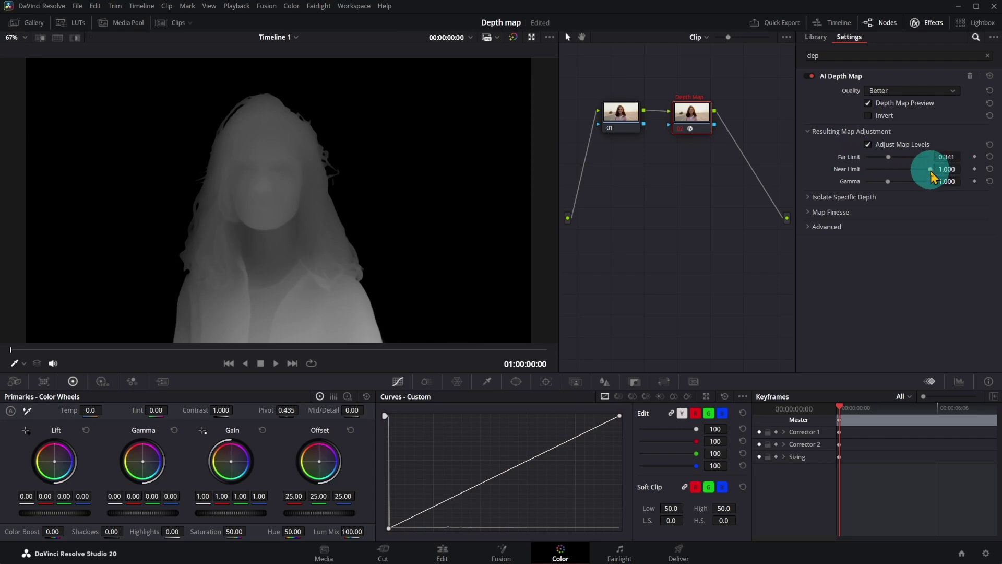
pyautogui.moveTo(925, 170); pyautogui.dragTo(895, 178)
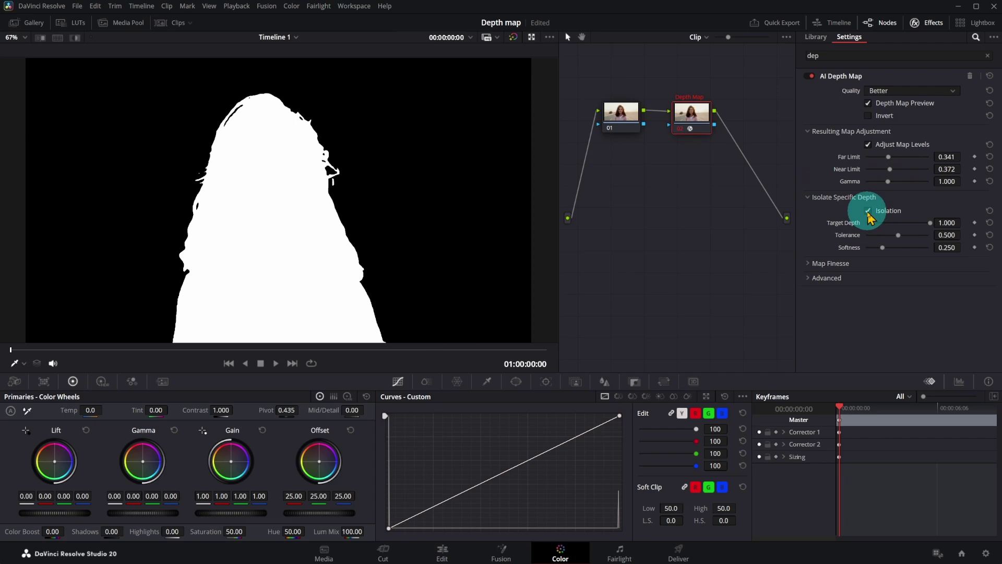
pyautogui.click(868, 263)
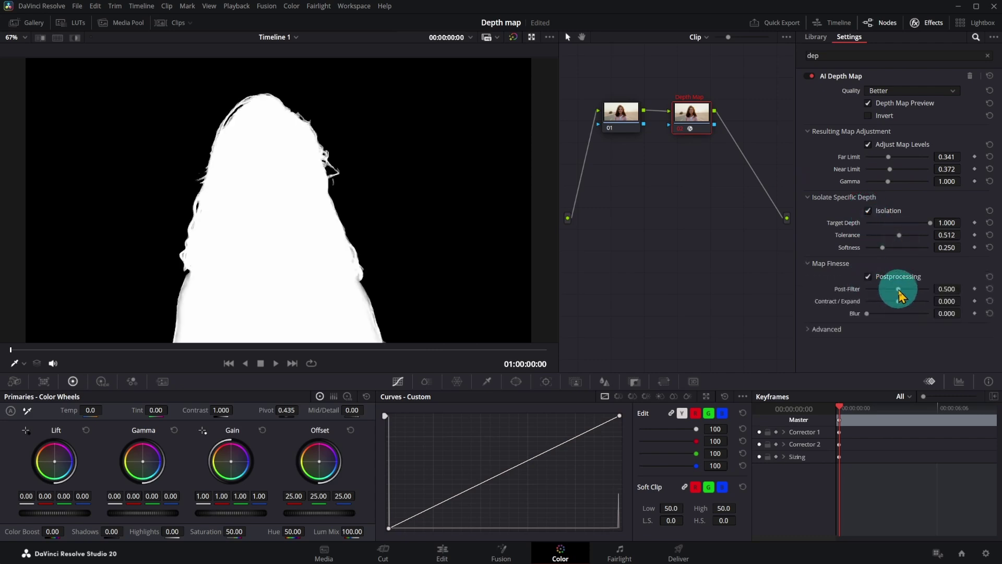
pyautogui.moveTo(900, 290); pyautogui.dragTo(866, 292)
# Add an Alpha Output fed by the Depth Map matte, then nudge Post-Filter up to soften edges
pyautogui.rightClick(657, 226)
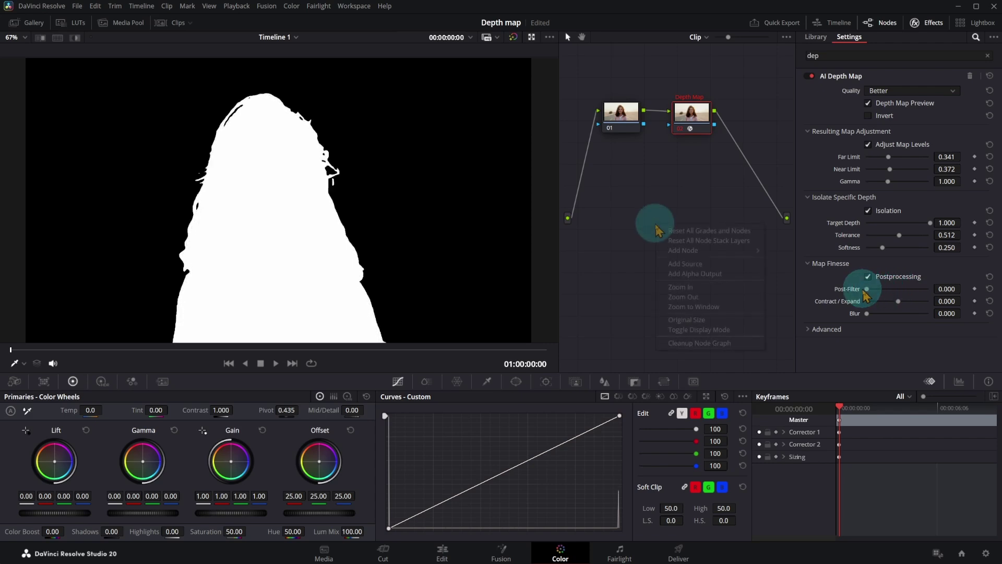
pyautogui.click(729, 278)
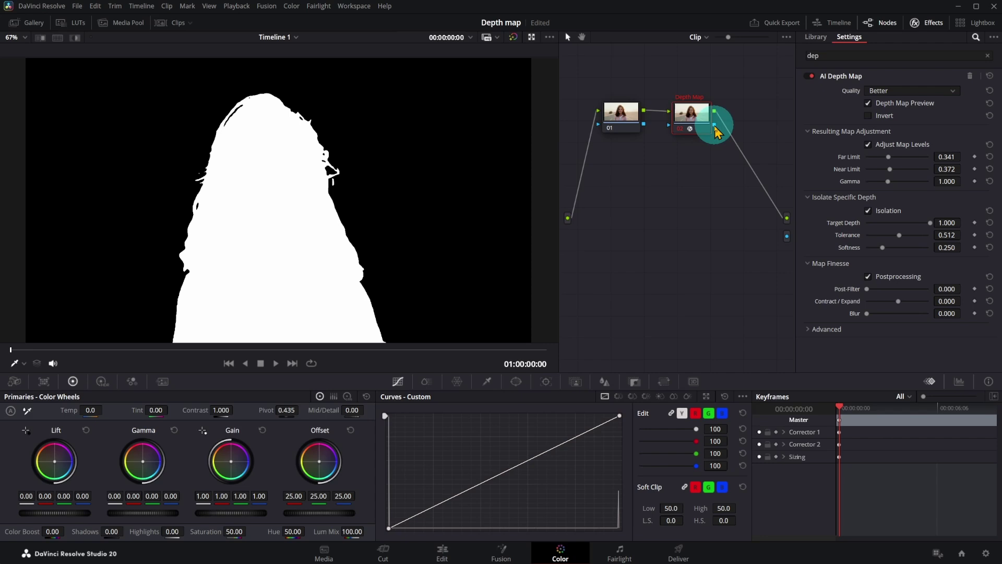
pyautogui.moveTo(716, 128); pyautogui.dragTo(786, 238)
pyautogui.click(866, 103)
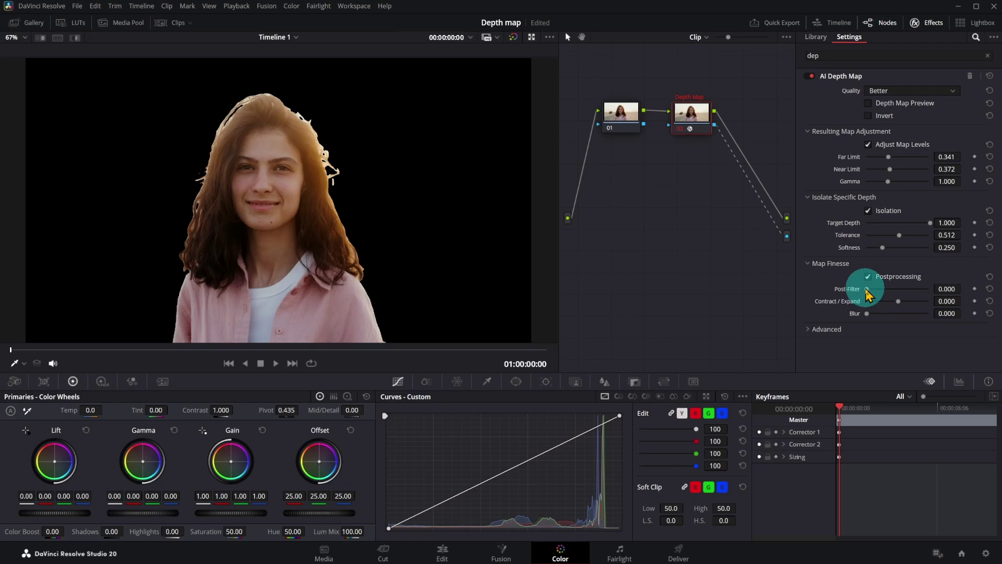
pyautogui.moveTo(869, 291); pyautogui.dragTo(878, 293)
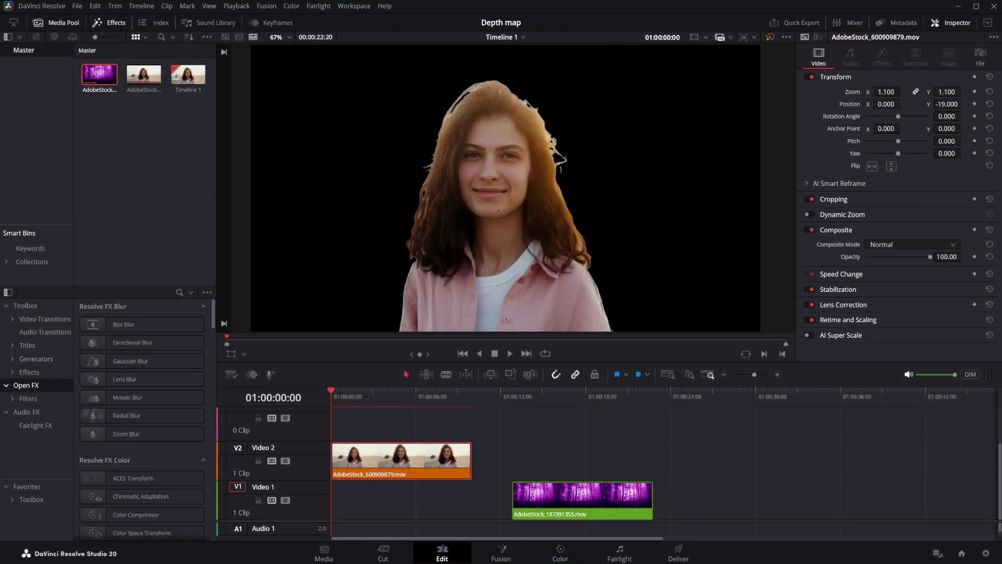
# Move the purple forest clip to the timeline start under the woman and play the composite
pyautogui.moveTo(610, 502); pyautogui.dragTo(431, 502)
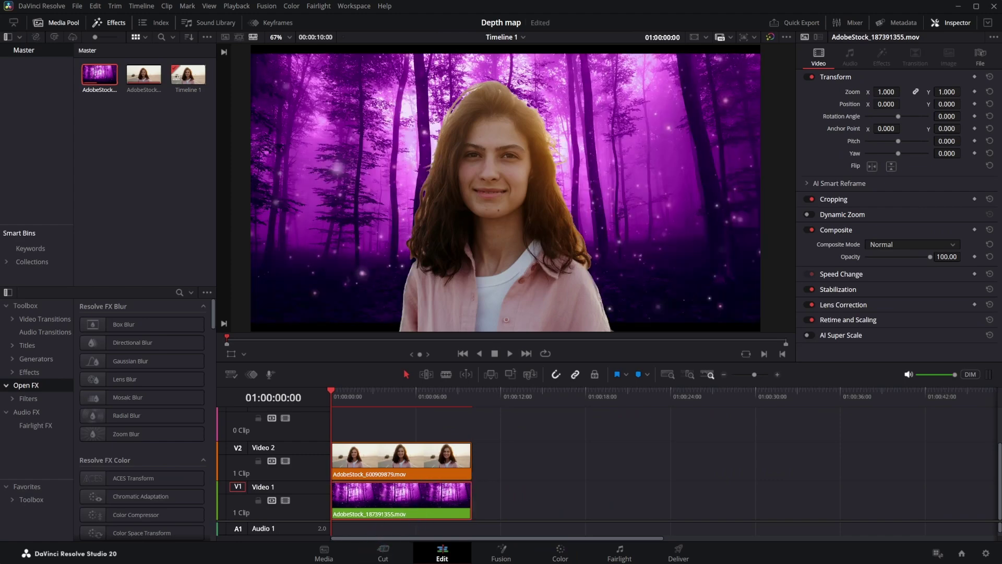
pyautogui.press('space')
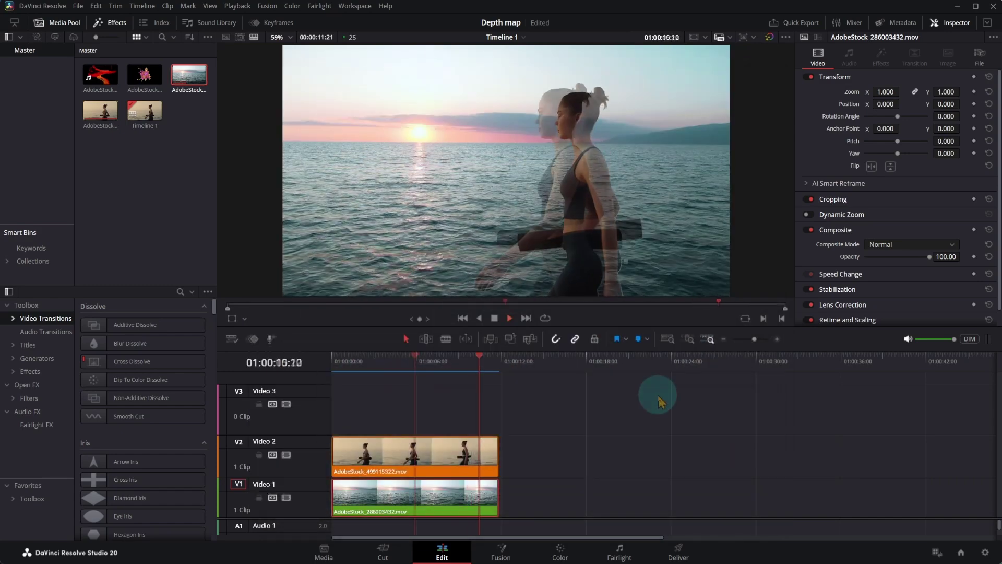
# Stop playback of the composite
pyautogui.click(658, 402)
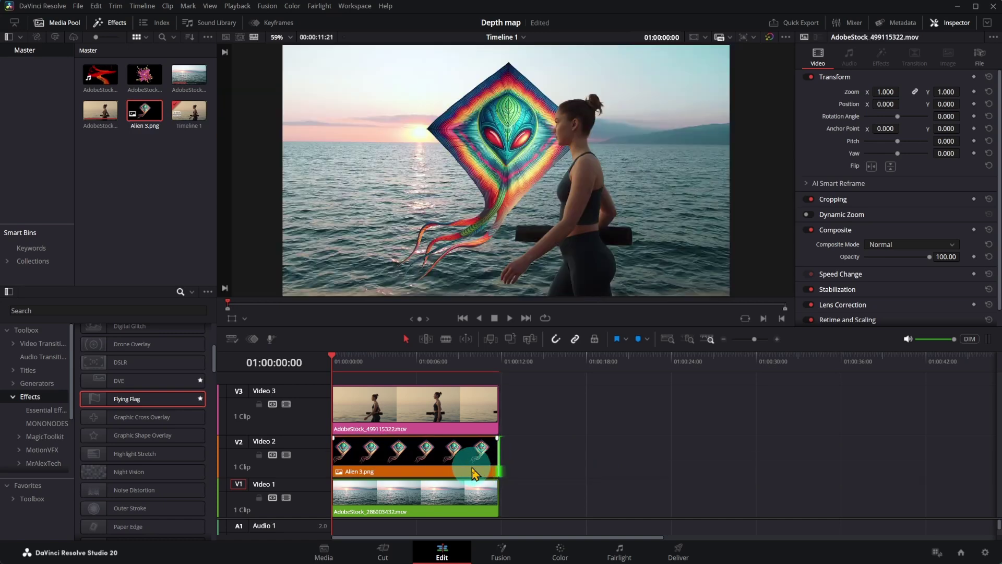
# Select the Alien 3.png kite clip on the timeline
pyautogui.click(456, 462)
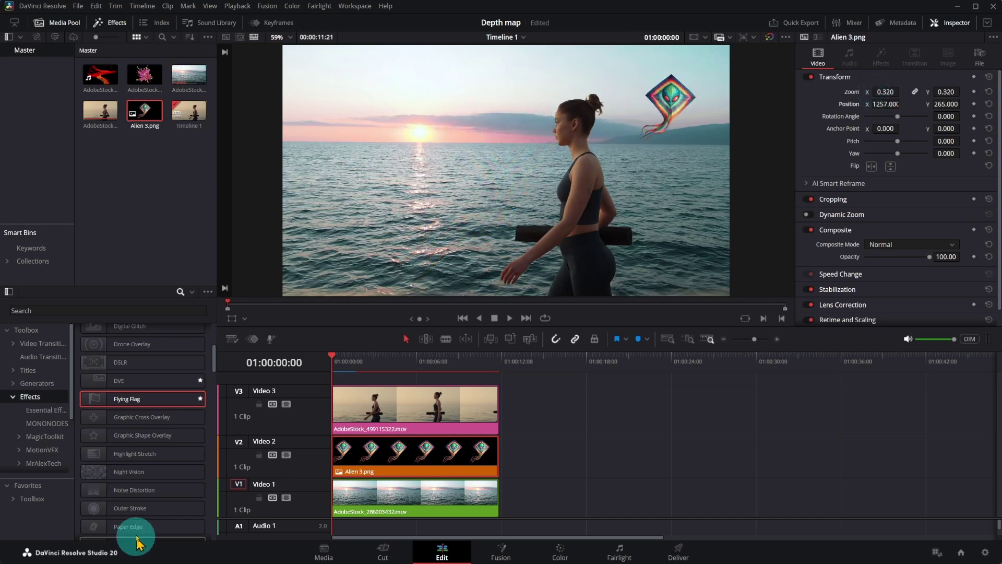
# Apply the Flying Flag effect to the Alien 3.png clip and play back the fluttering kite
pyautogui.click(137, 402)
pyautogui.moveTo(136, 405); pyautogui.dragTo(412, 453)
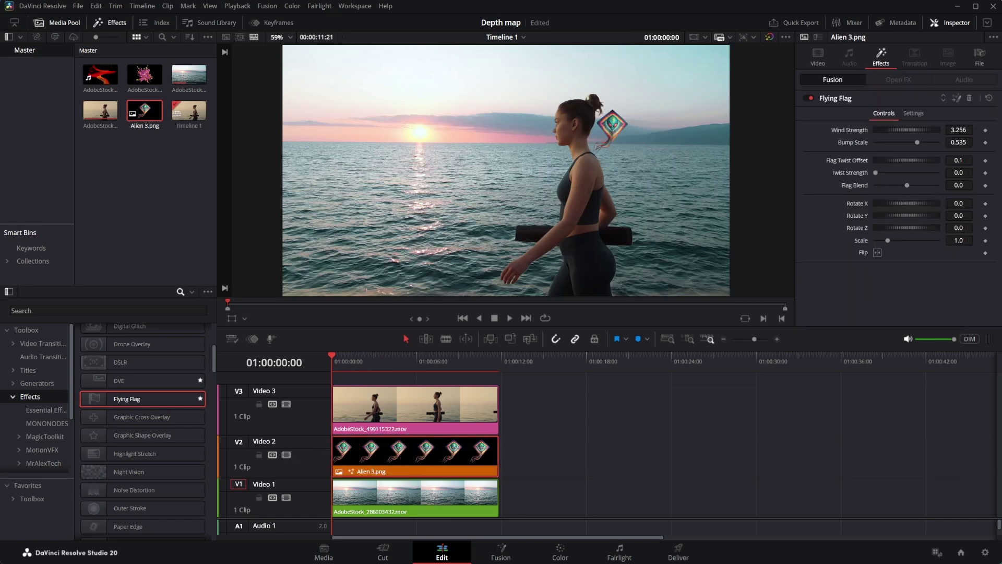
pyautogui.press('space')
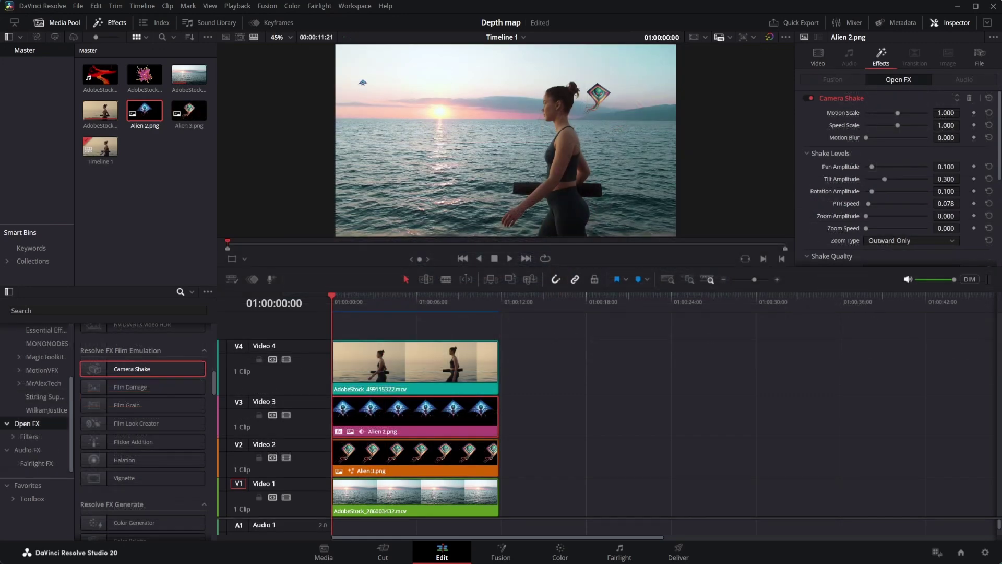
pyautogui.press('space')
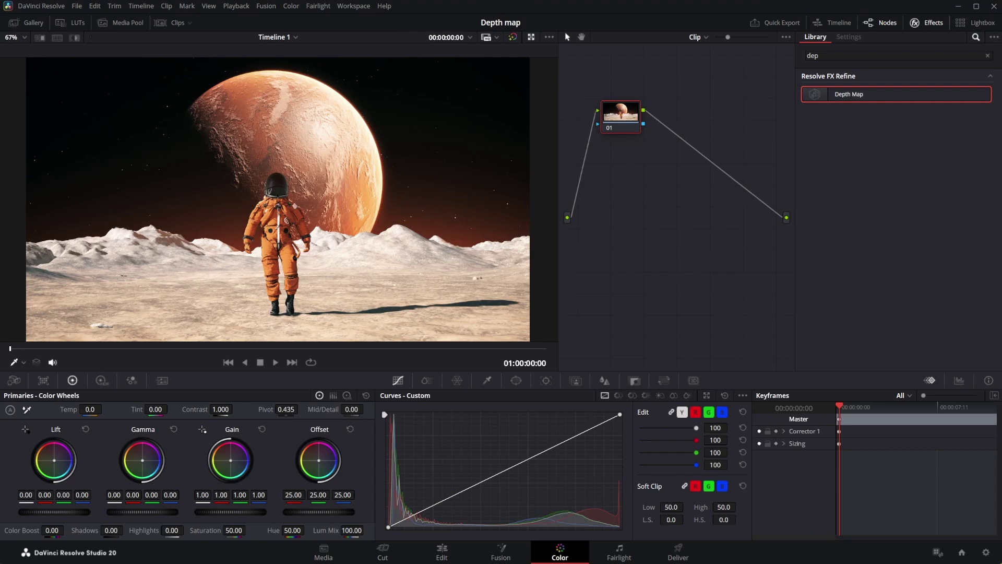
# Add a Depth Map node (02) to the astronaut clip and return to the Edit page
pyautogui.doubleClick(868, 95)
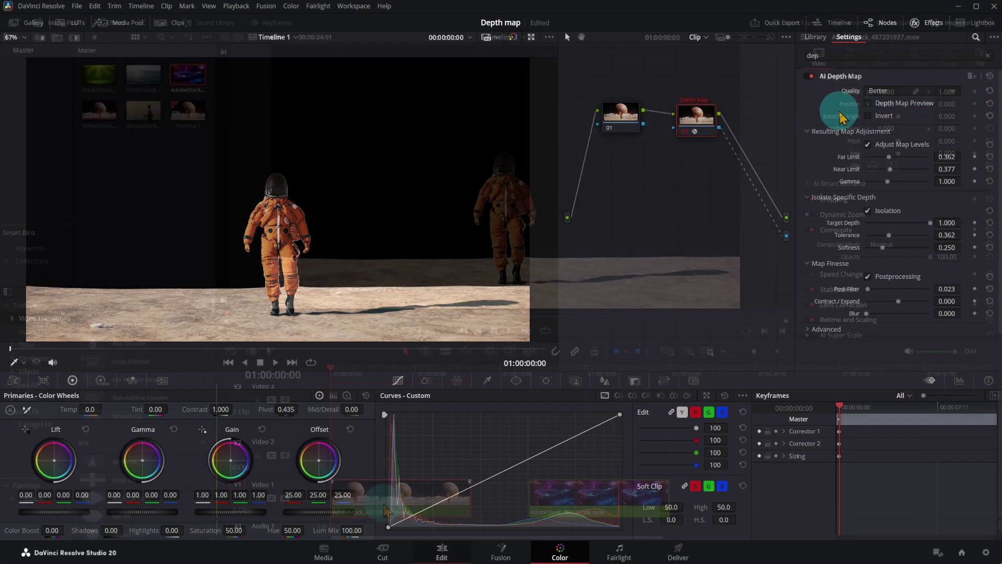
pyautogui.click(386, 488)
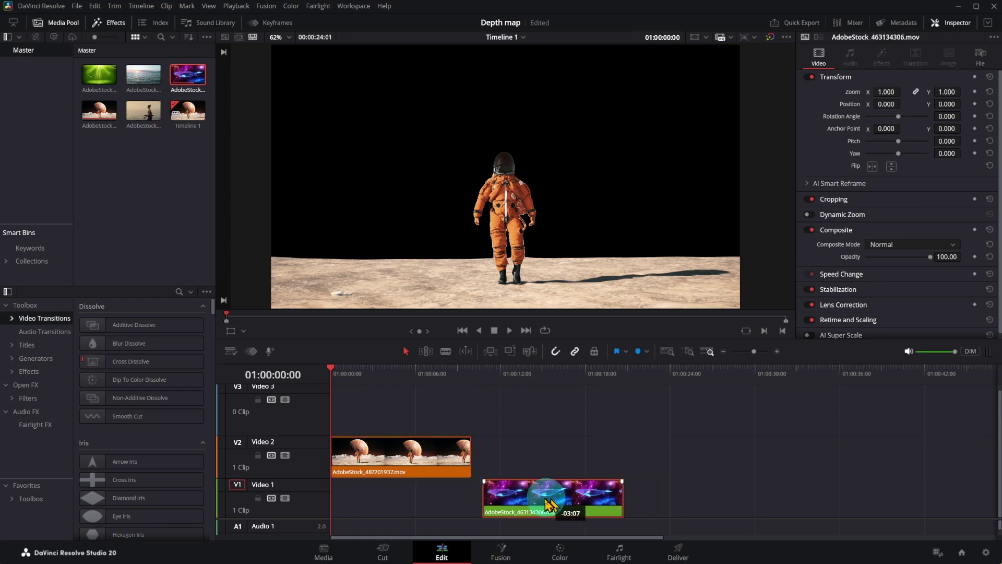
# Move the space whale clip to the timeline start under the astronaut and play it back
pyautogui.moveTo(400, 504); pyautogui.dragTo(384, 505)
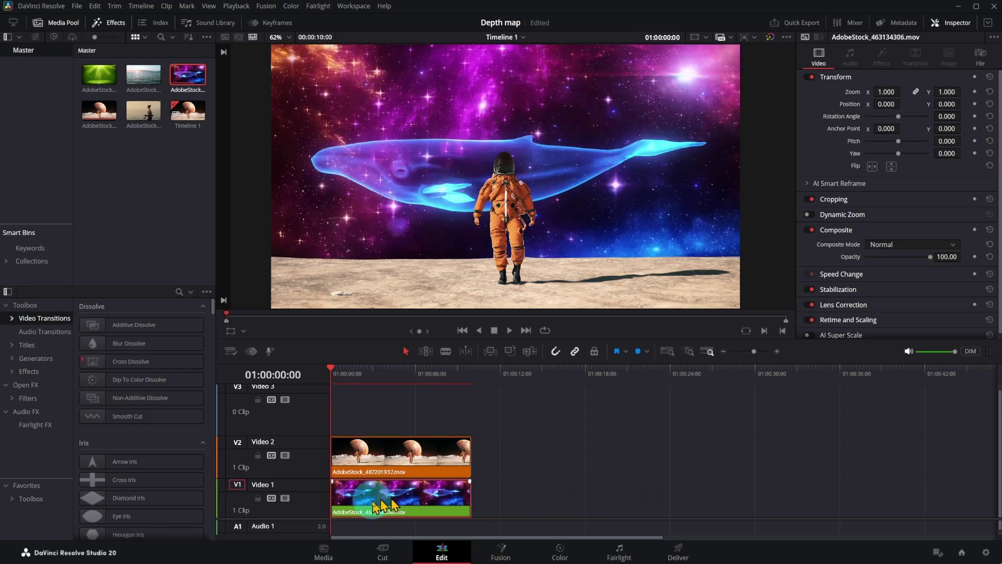
pyautogui.press('space')
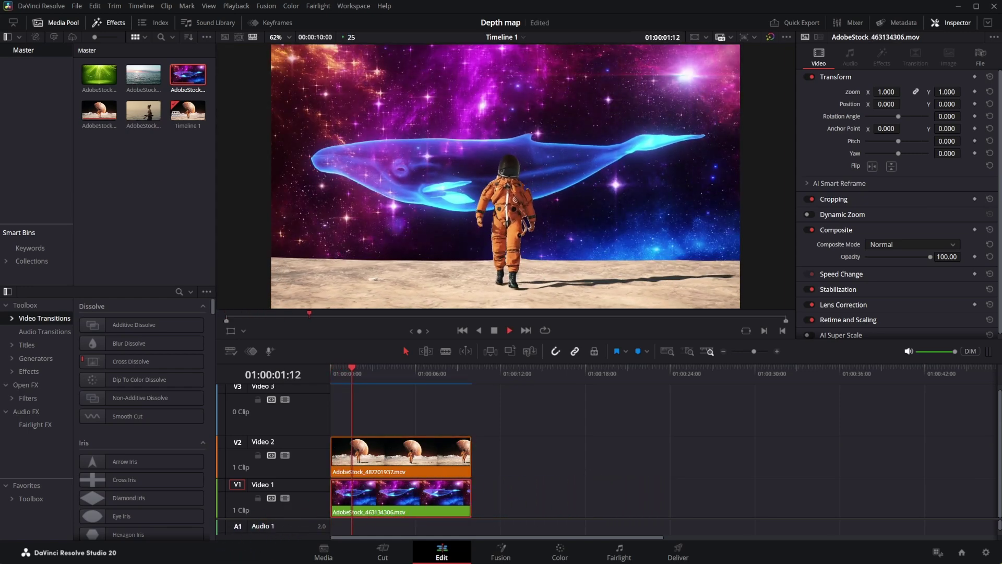